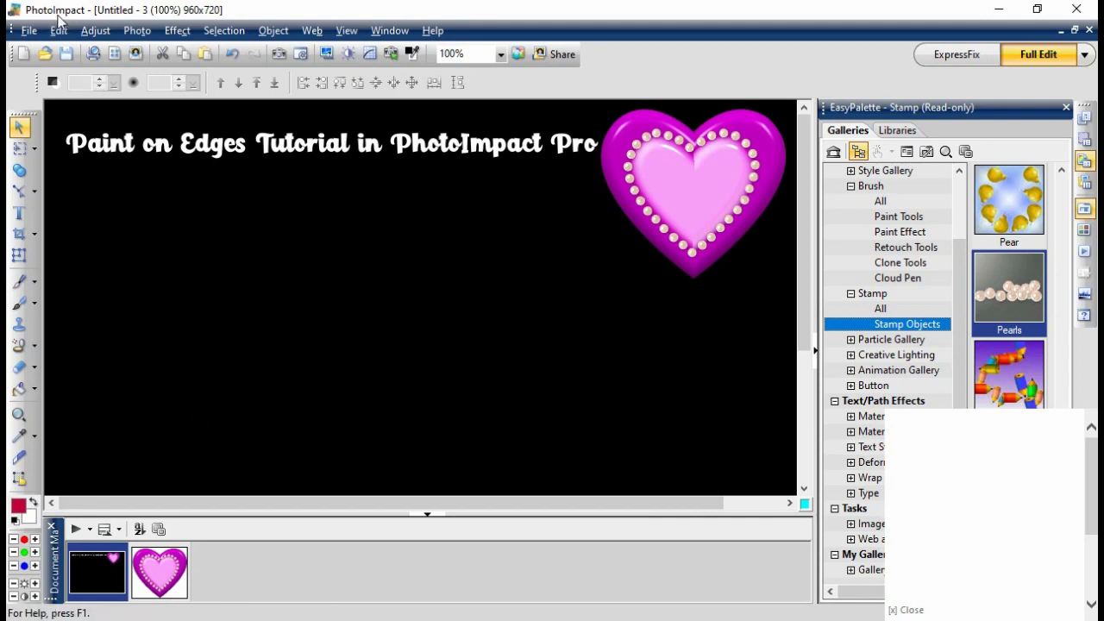
Paste the copied red double heart, move it up beneath the title, and enlarge it to about 427 by 393 pixels
left_click(59, 30)
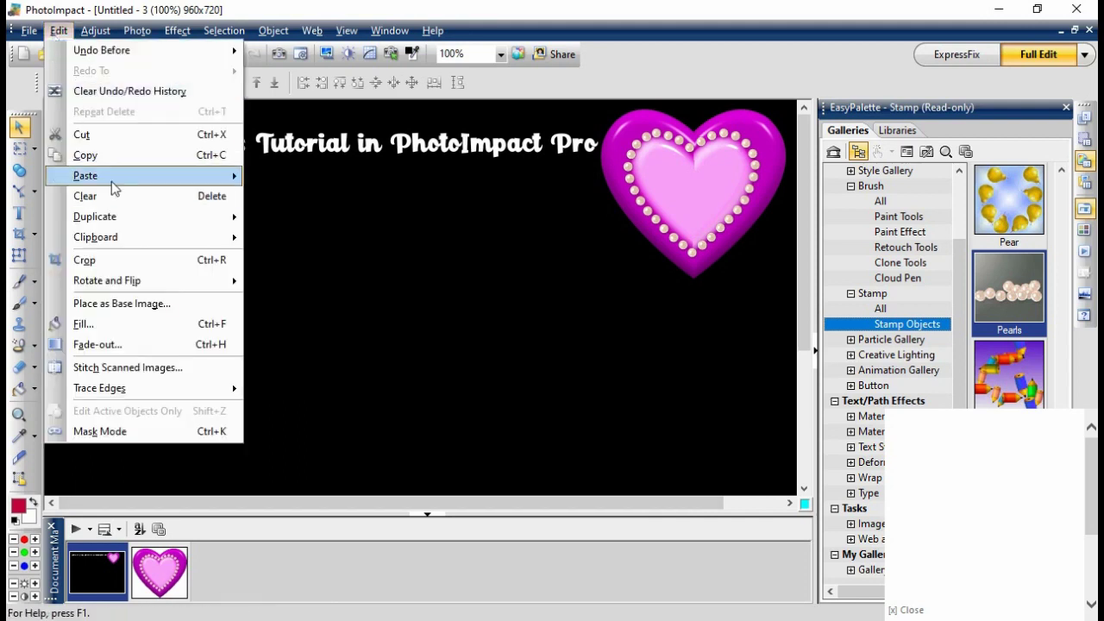
mouse_move(131, 187)
left_click(291, 178)
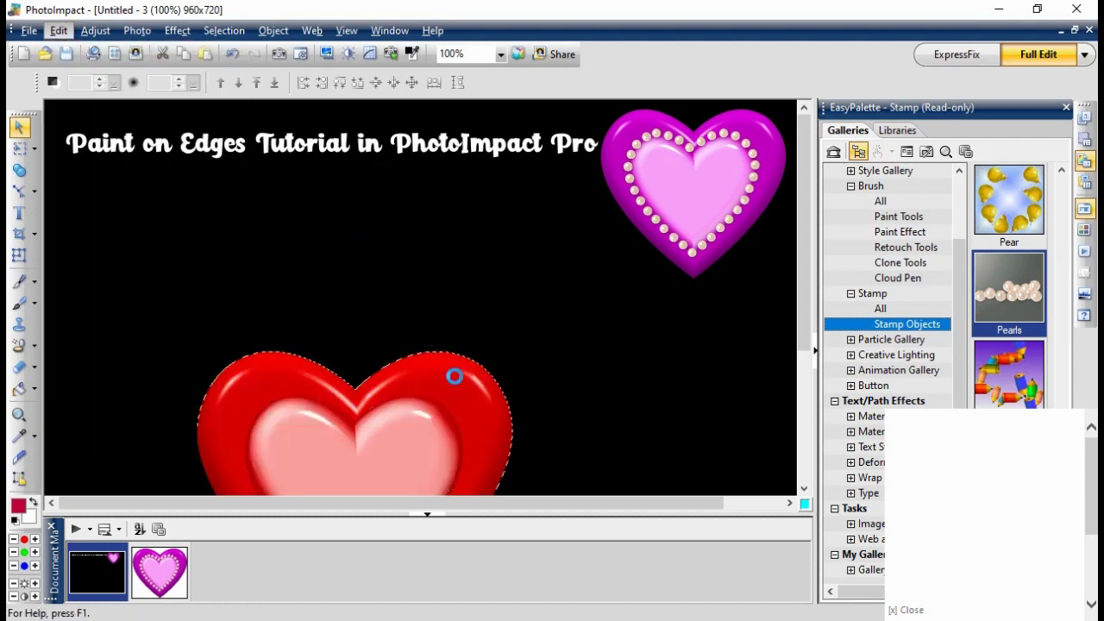
left_click_drag(408, 423, 428, 279)
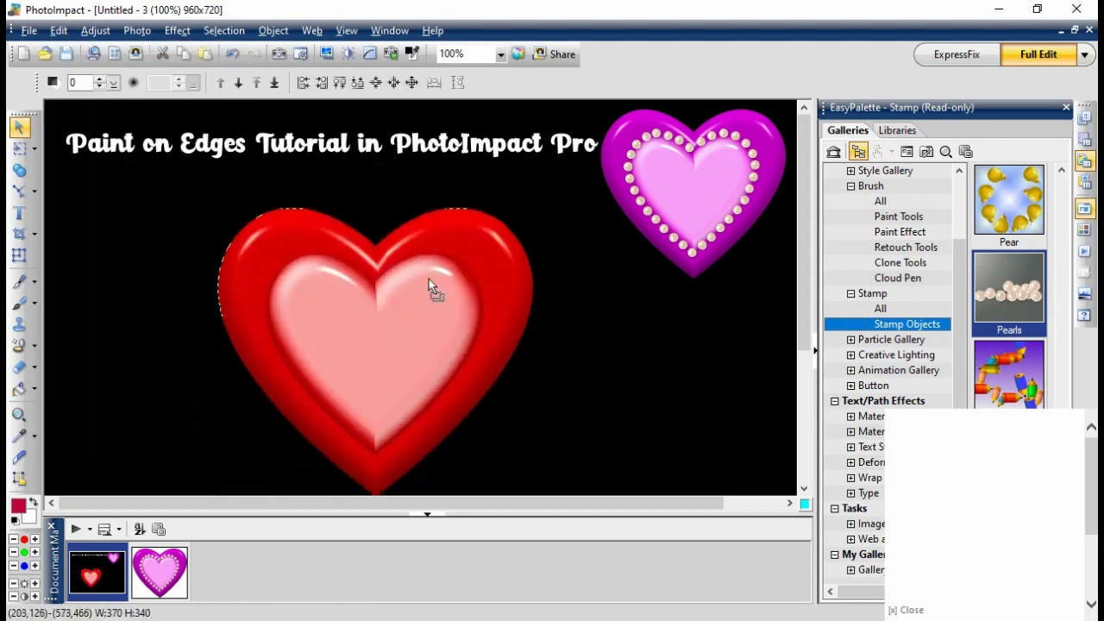
left_click(23, 256)
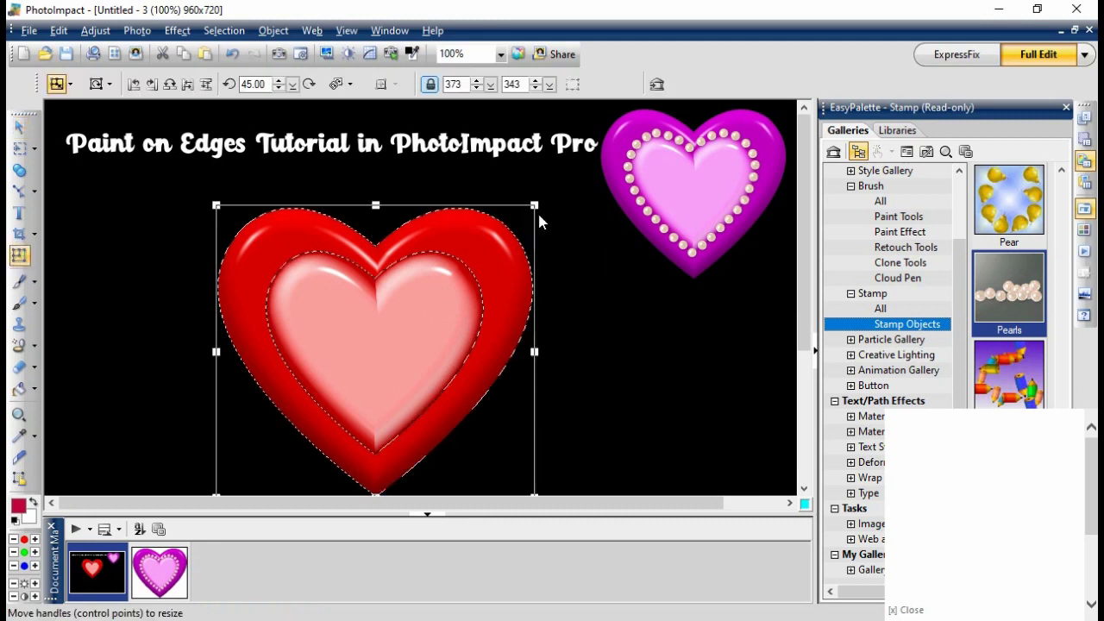
left_click_drag(534, 204, 604, 184)
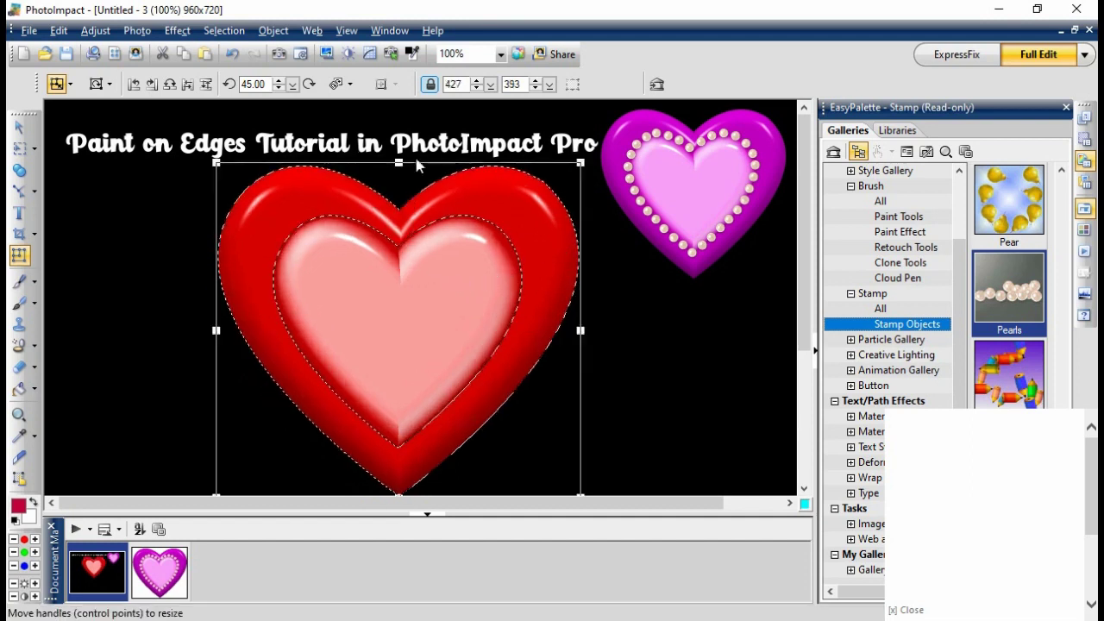
Move the title text up to the canvas's upper edge and deselect the objects
left_click_drag(417, 155, 414, 128)
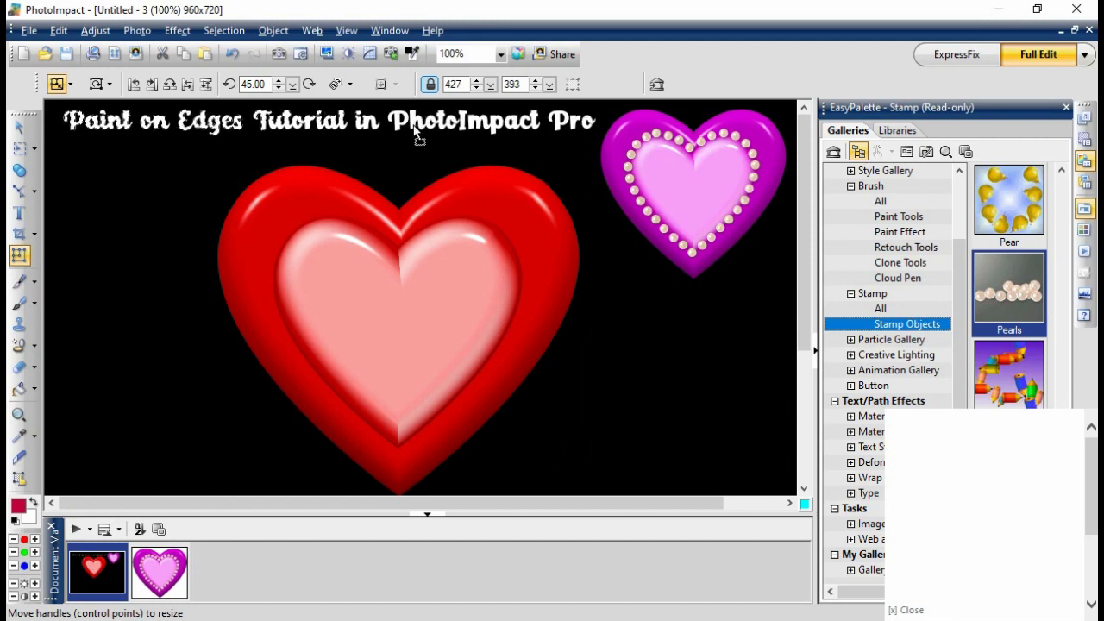
left_click(365, 230)
left_click(159, 195)
Select both parts of the red heart and move them up together just below the title
left_click(19, 126)
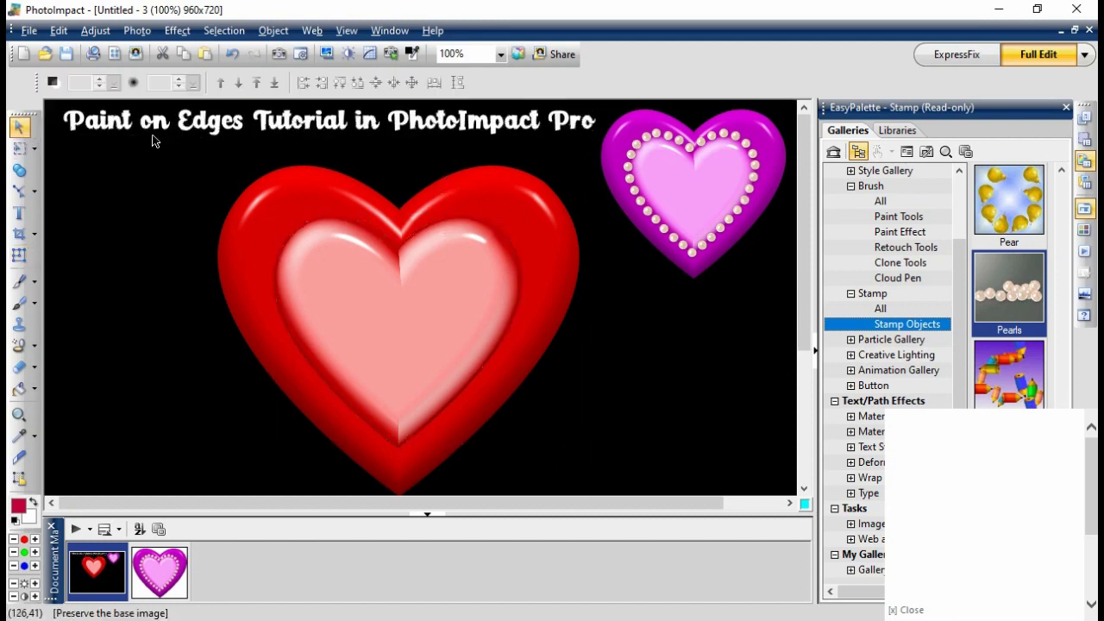
left_click_drag(144, 137, 627, 497)
left_click_drag(502, 328, 507, 297)
left_click_drag(805, 349, 799, 307)
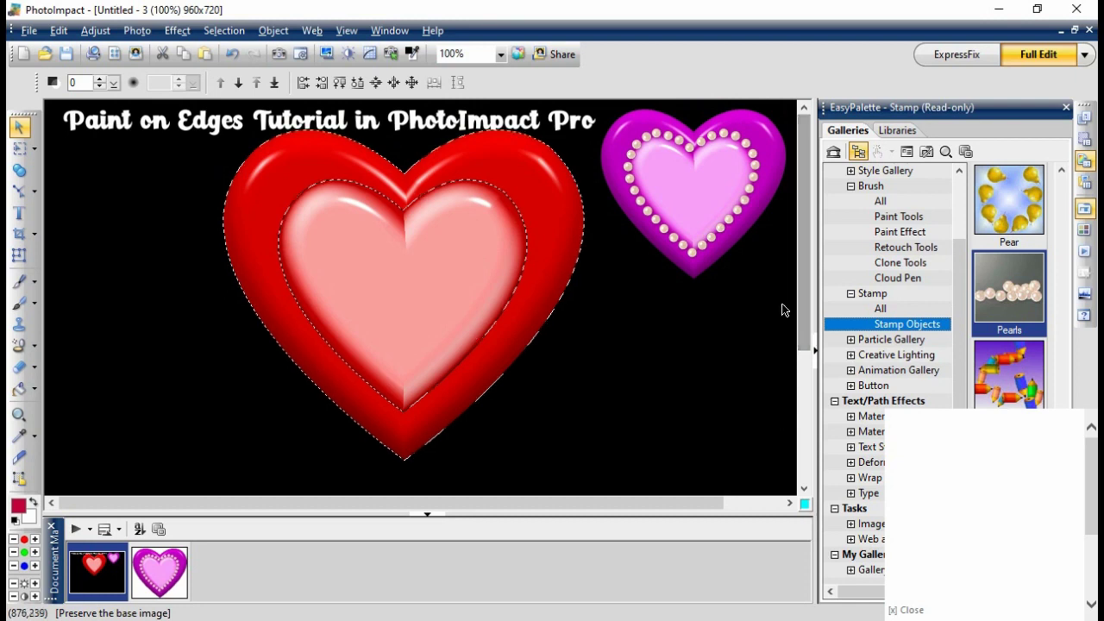
left_click_drag(537, 257, 516, 270)
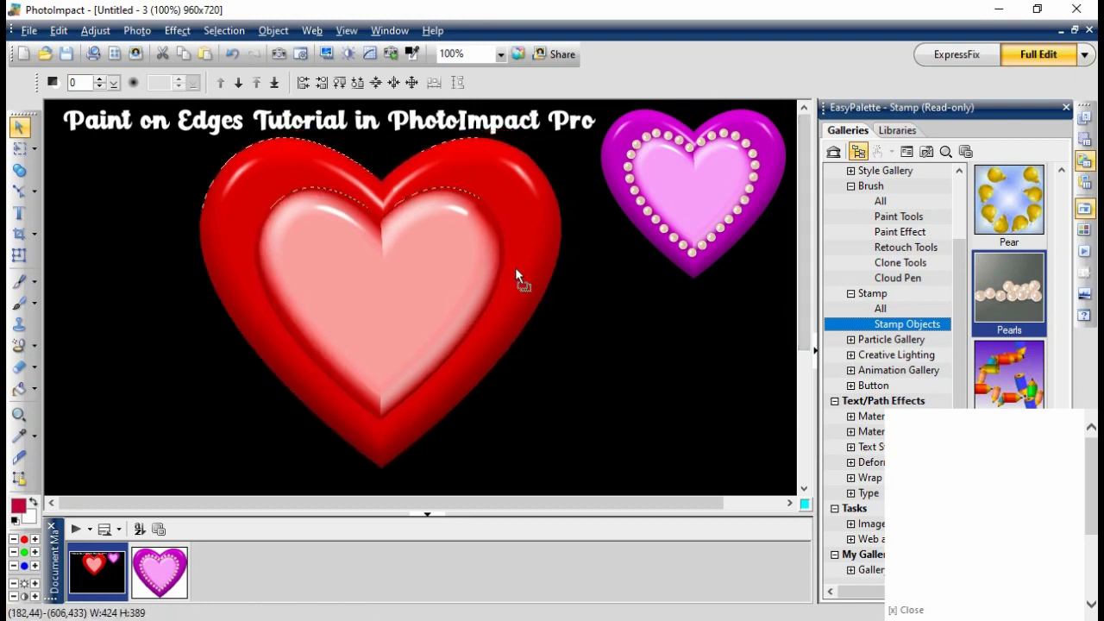
left_click(653, 307)
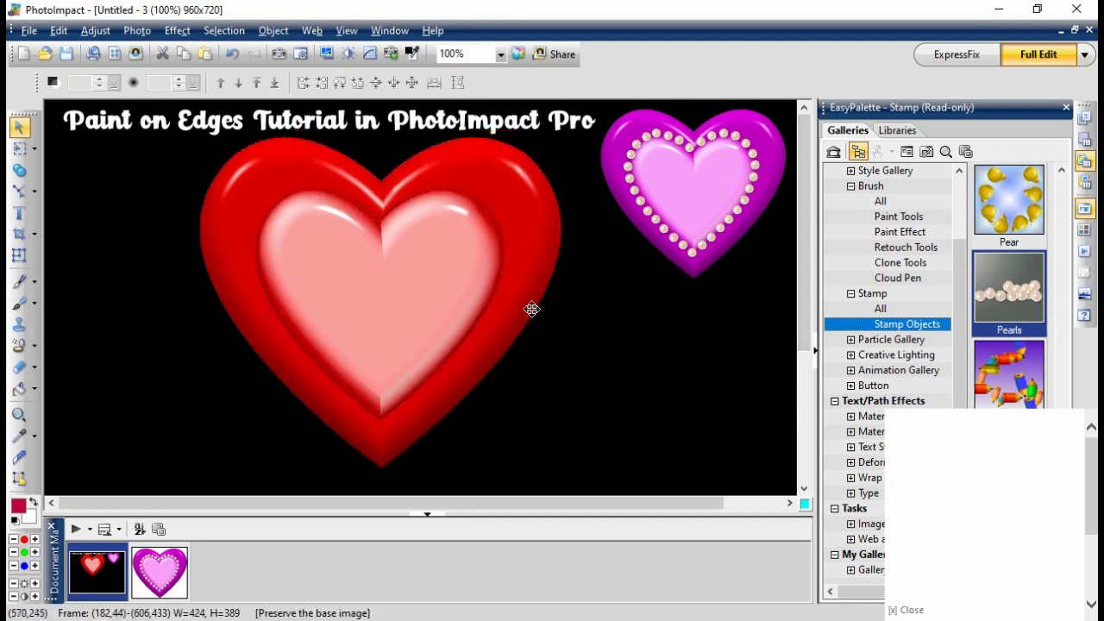
Select the inner pink heart and load the Pearls stamp from the Stamp Objects gallery
left_click(475, 278)
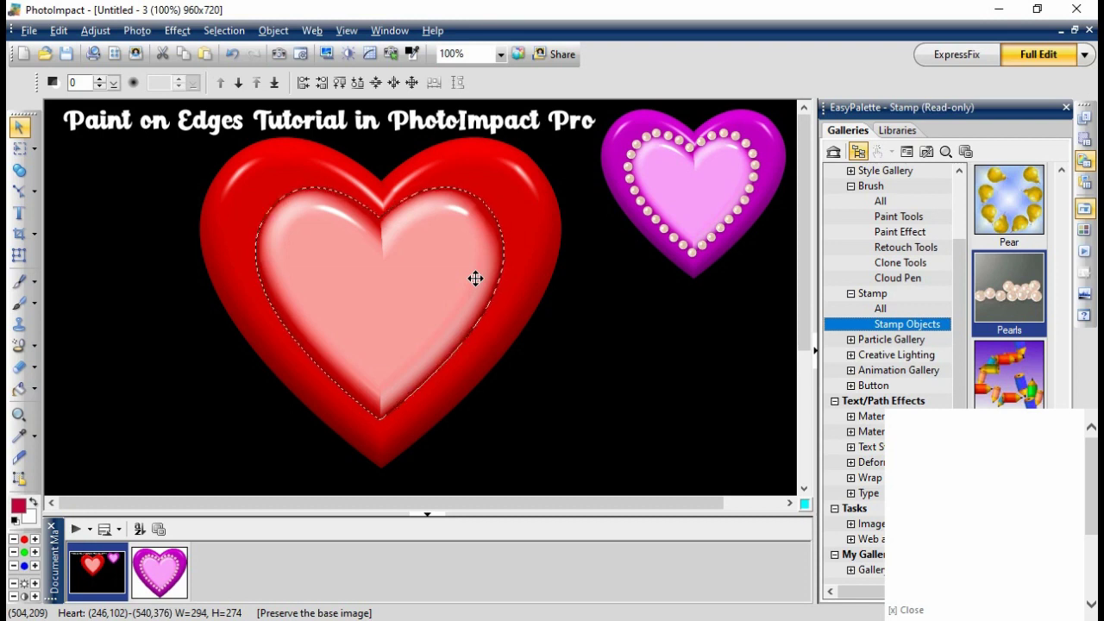
left_click(859, 188)
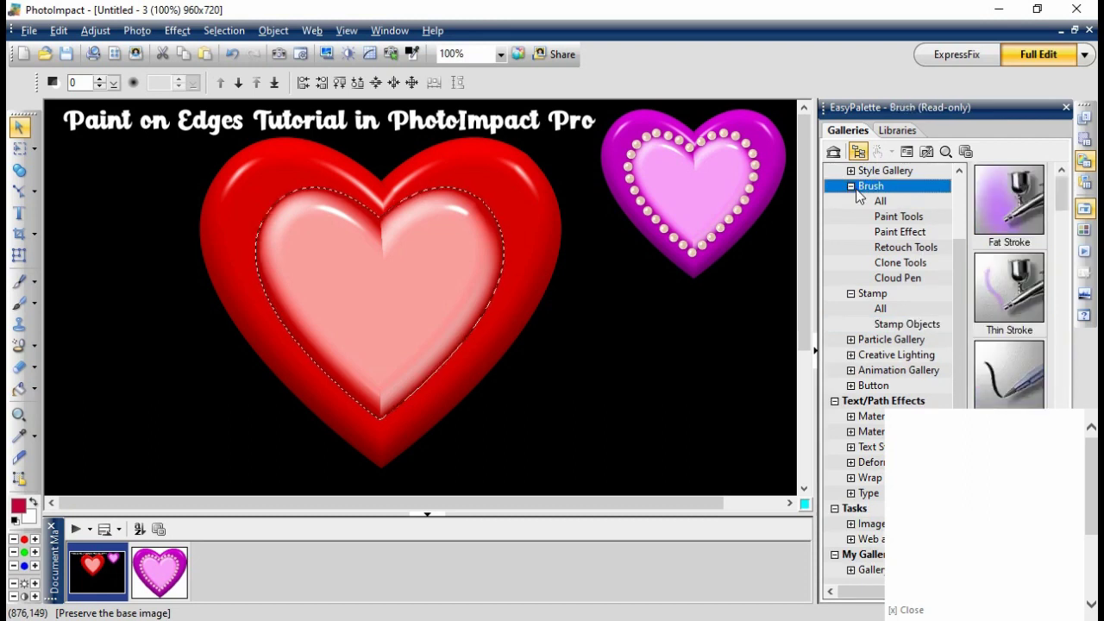
left_click(852, 187)
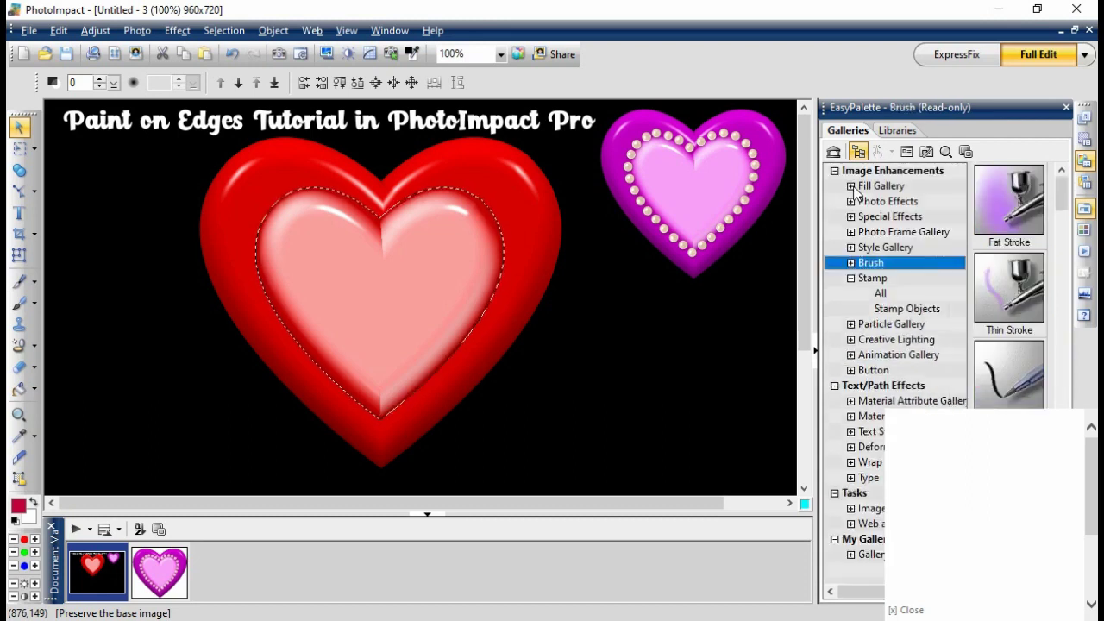
left_click(851, 279)
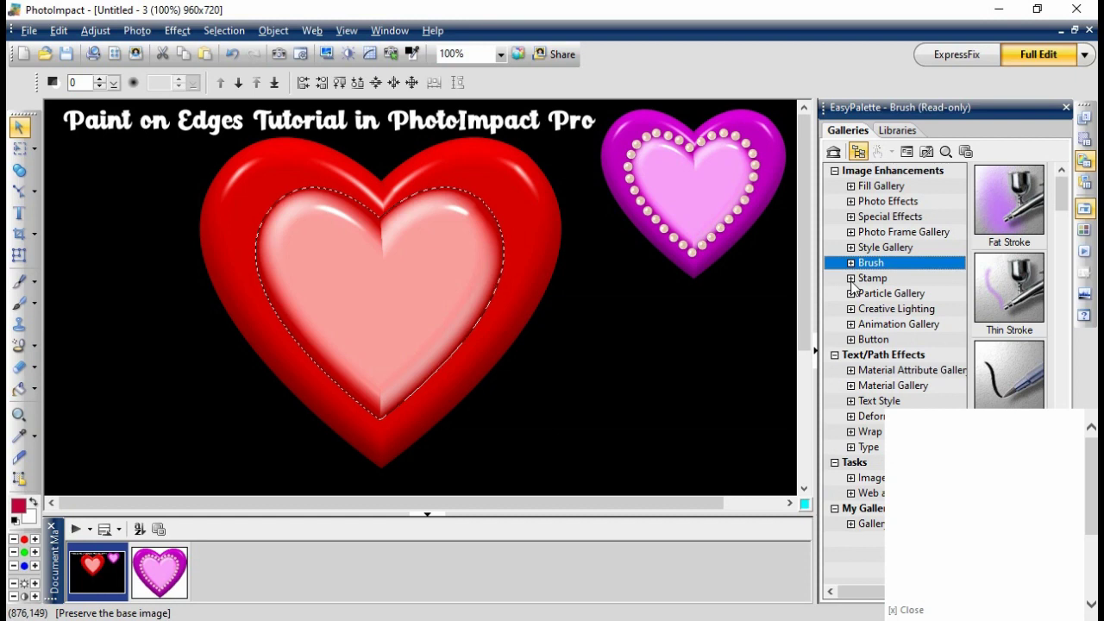
left_click(851, 279)
left_click(895, 311)
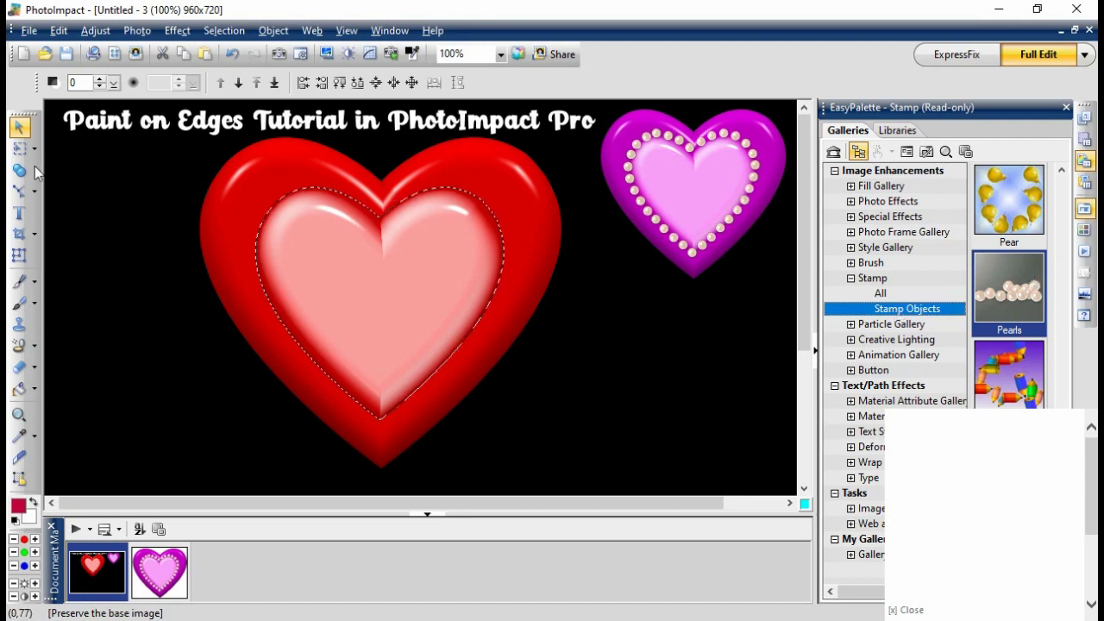
double_click(1028, 294)
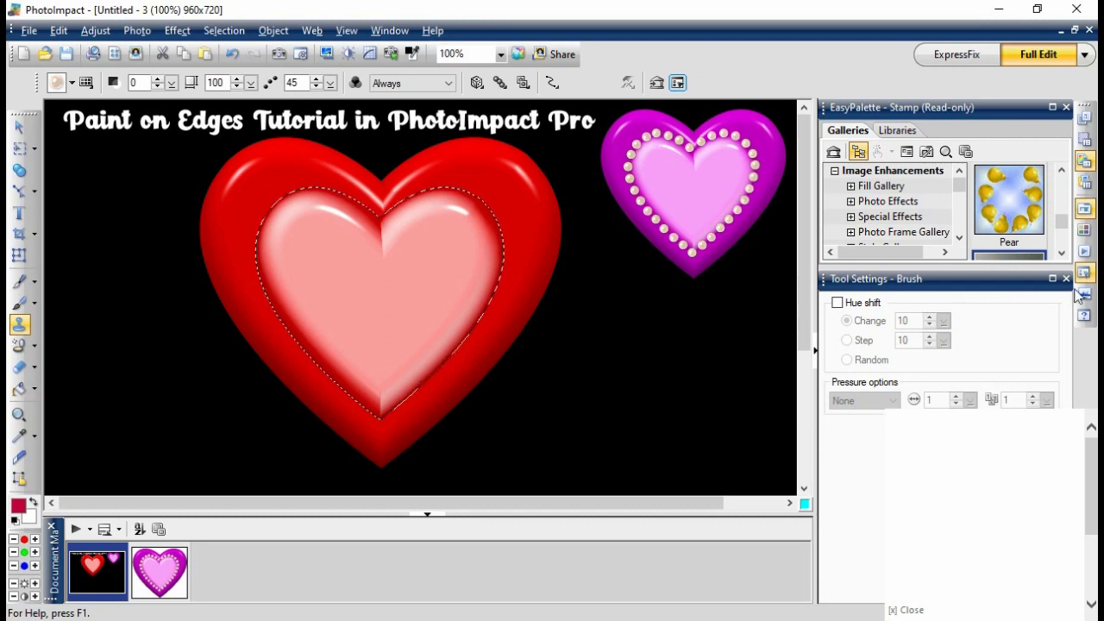
left_click(1066, 279)
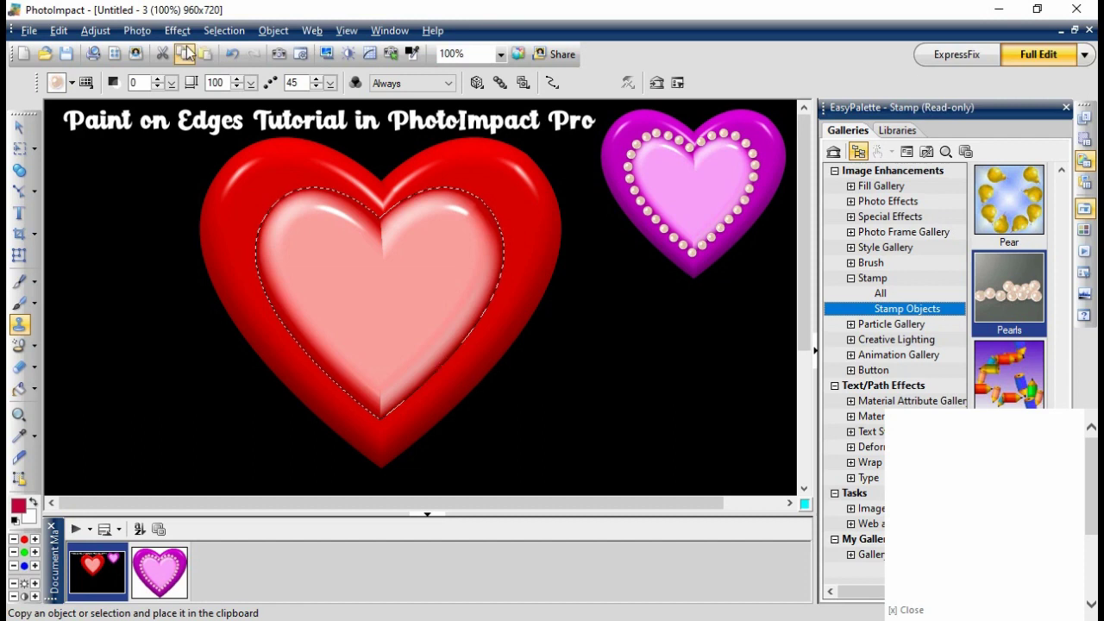
Set the pearl stamp's spacing to 80 and its size to 90
left_click(315, 79)
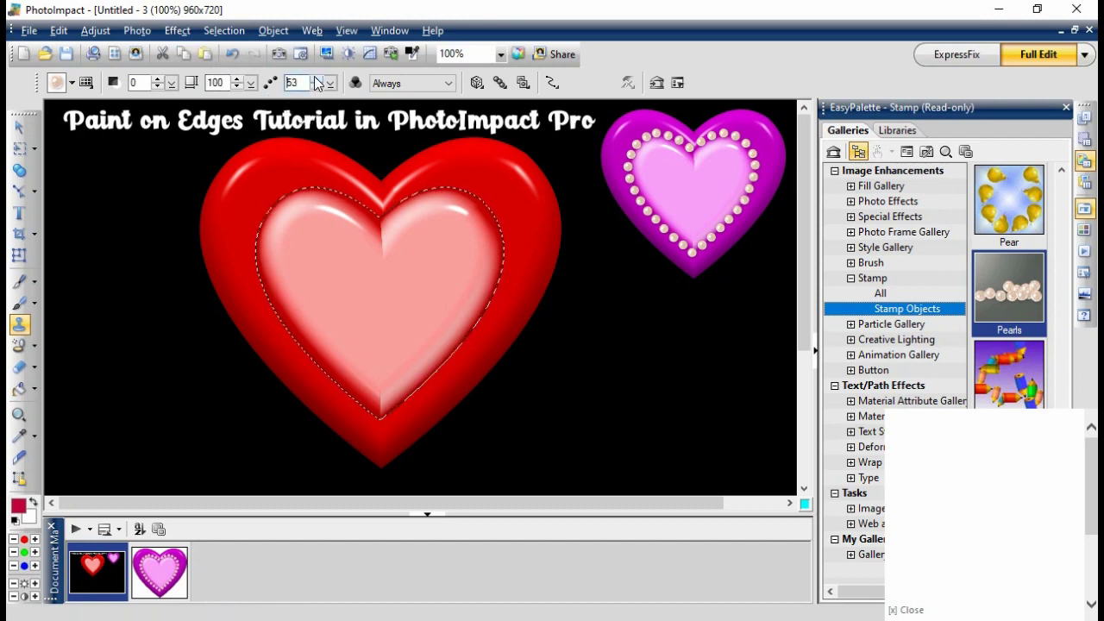
left_click(316, 78)
left_click(315, 78)
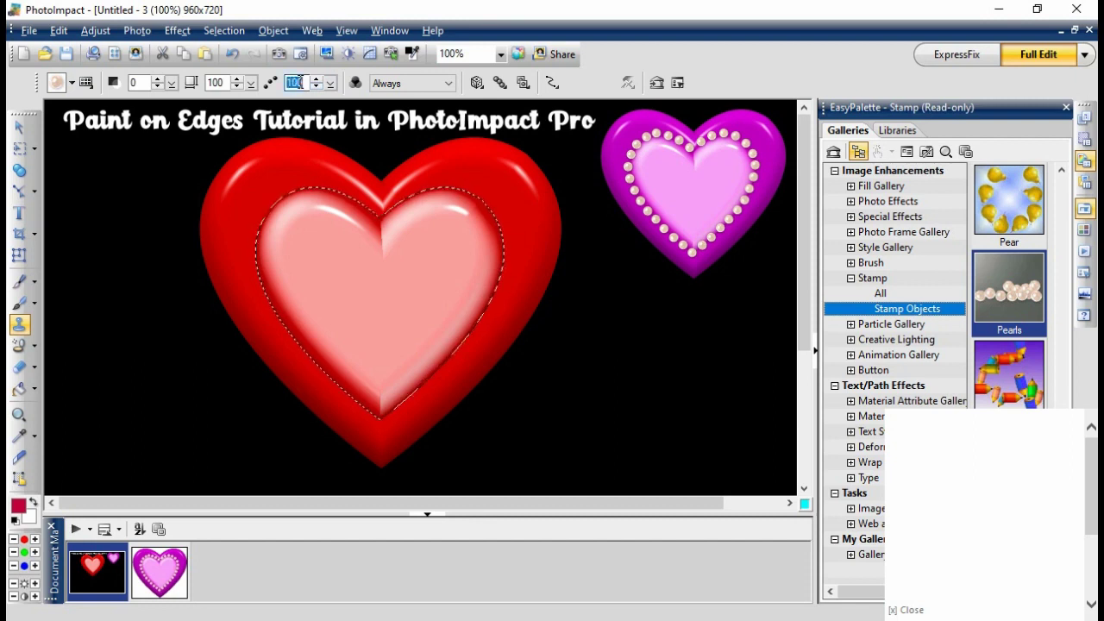
type("80")
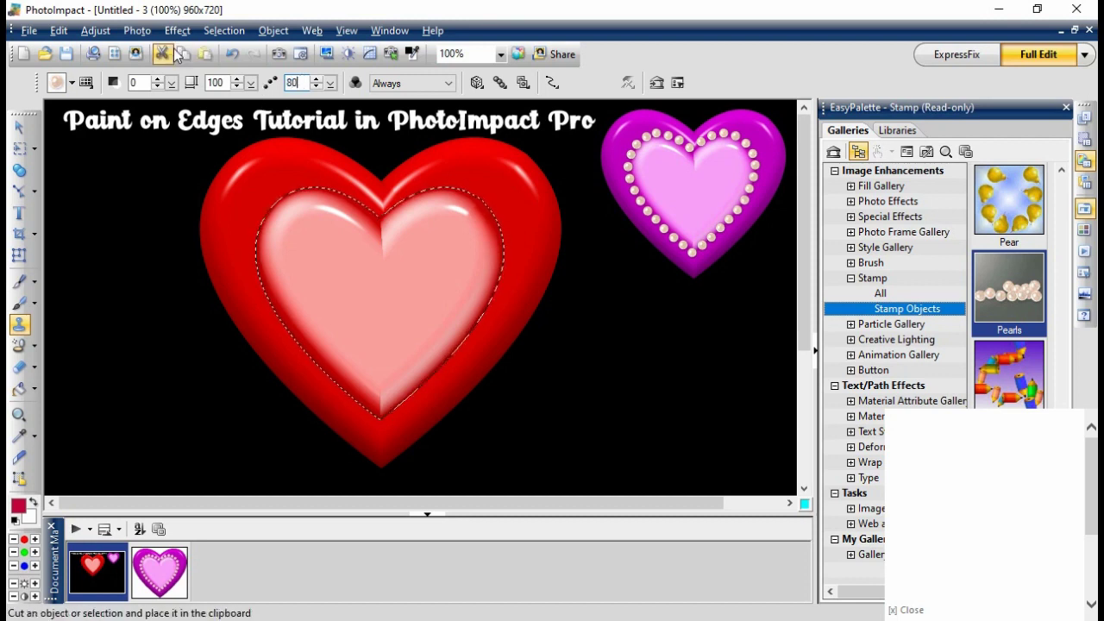
left_click(236, 86)
left_click(236, 86)
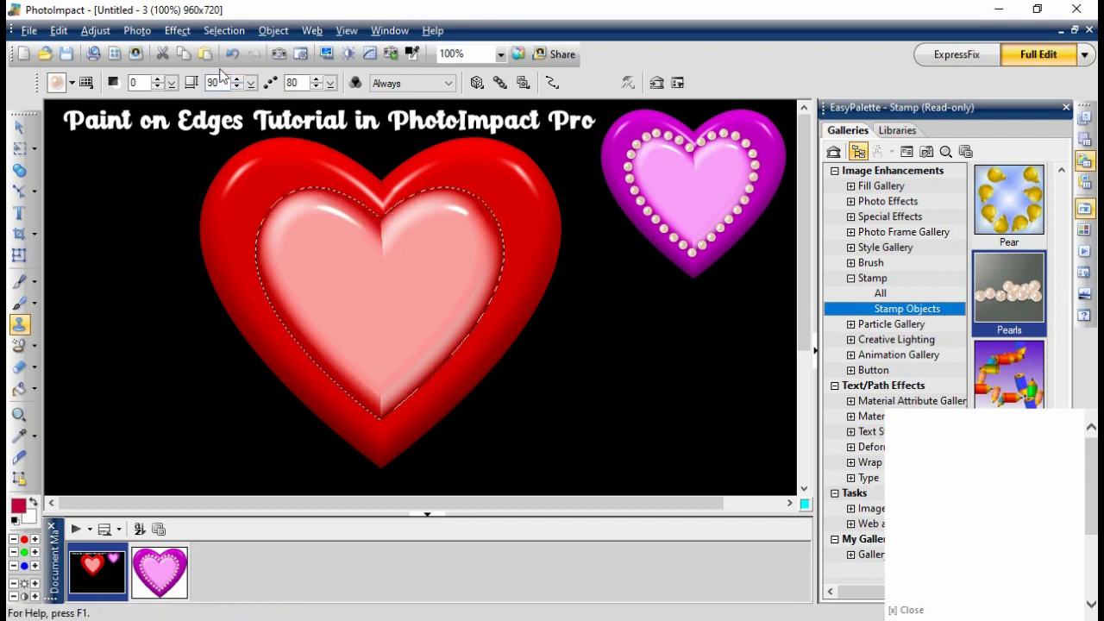
Apply Paint on Edges to outline the inner pink heart with pearls, and deselect the painted pearls
left_click(187, 31)
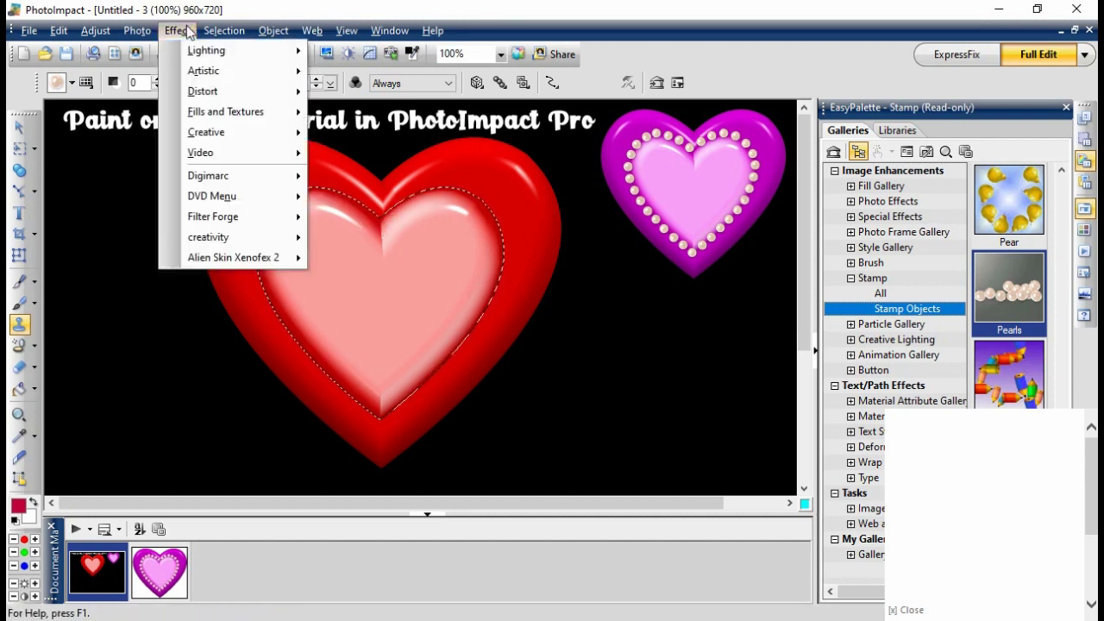
mouse_move(263, 133)
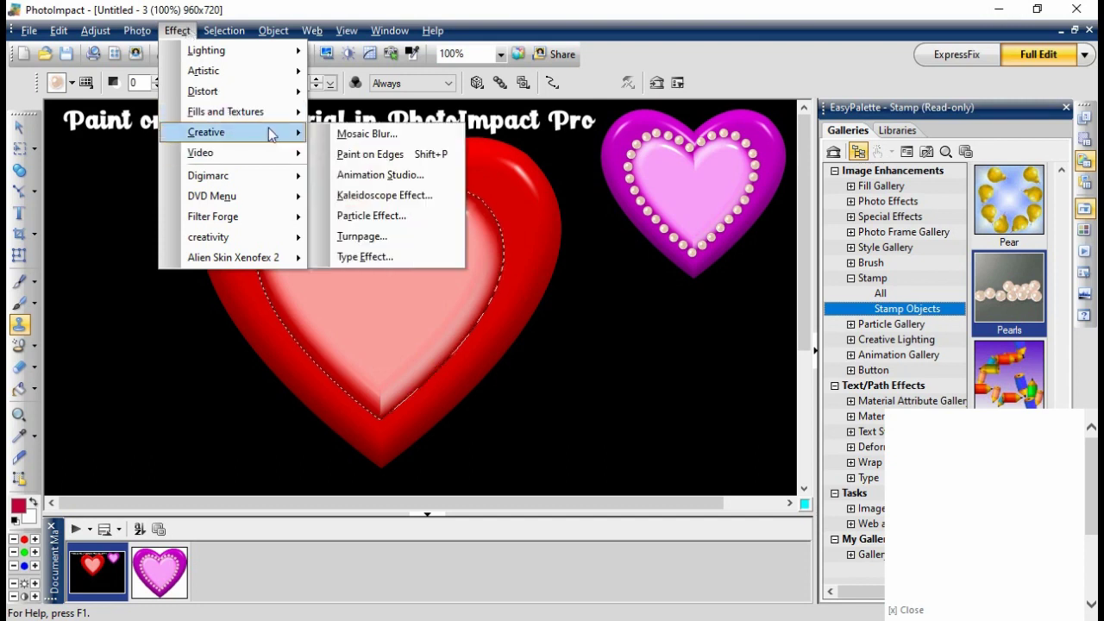
left_click(435, 154)
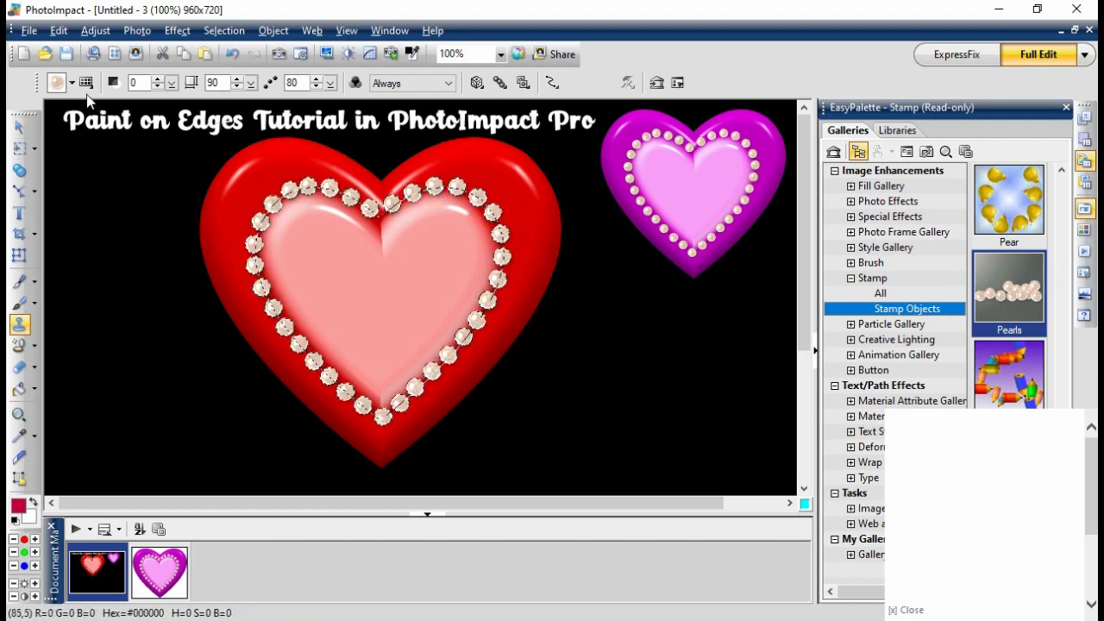
left_click(19, 126)
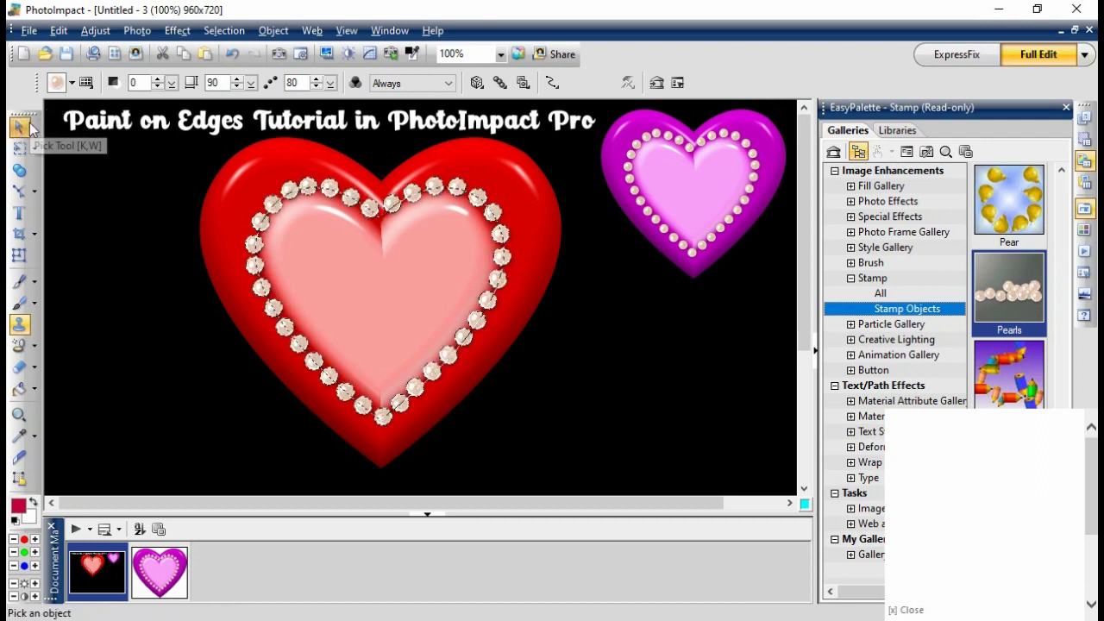
left_click(272, 162)
left_click(613, 342)
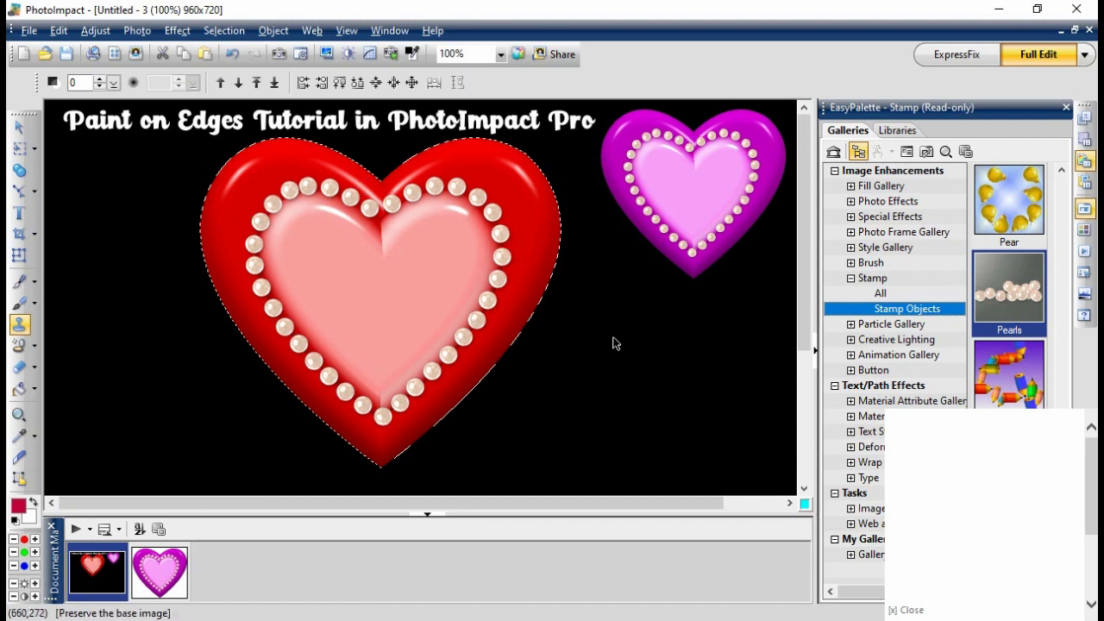
Select the outer red heart frame and reload the Pearls stamp with size 80 and spacing 80
left_click(494, 181)
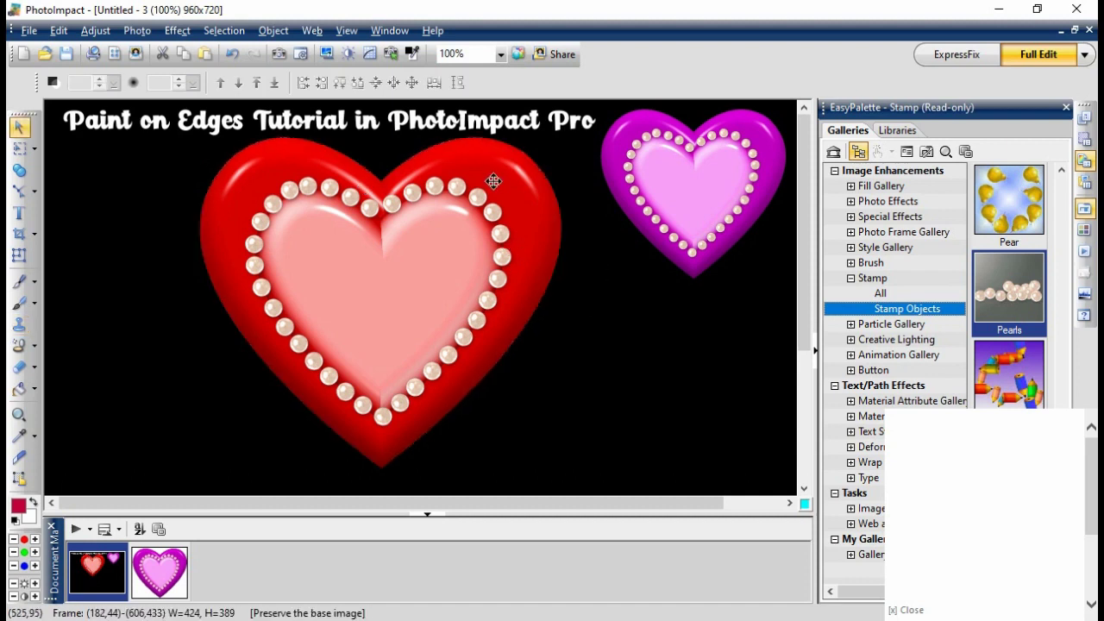
left_click(1009, 319)
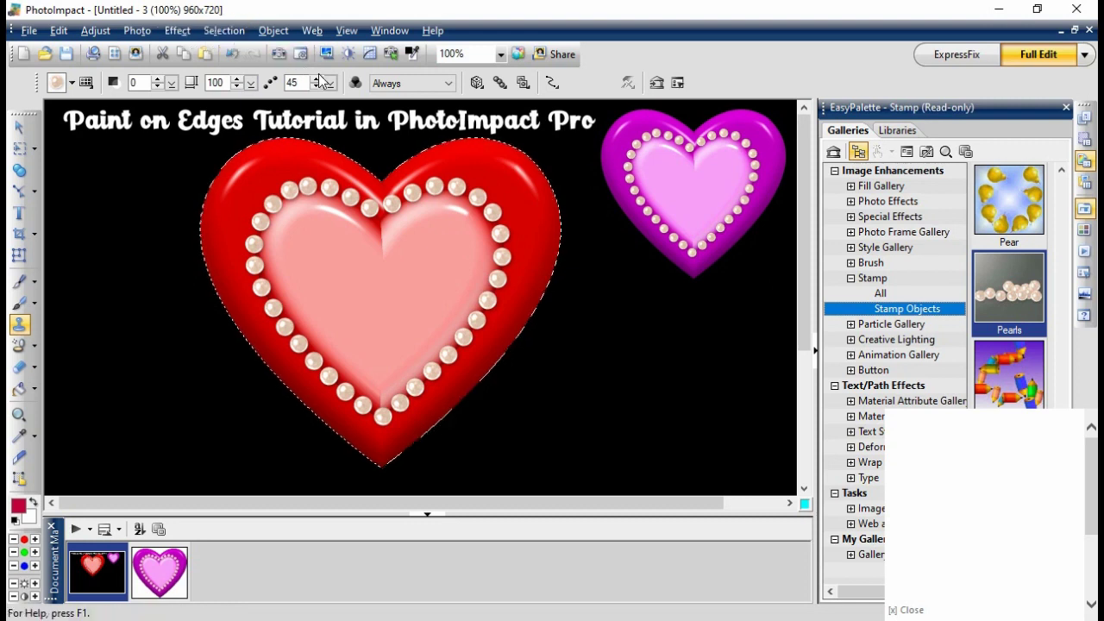
left_click(236, 86)
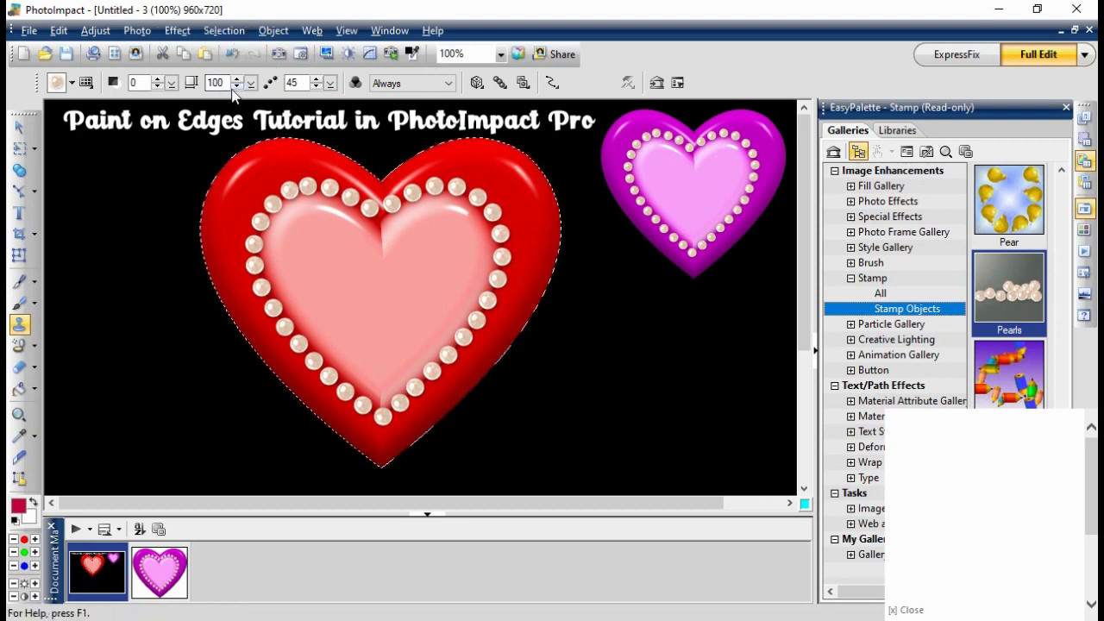
left_click(233, 90)
left_click(233, 90)
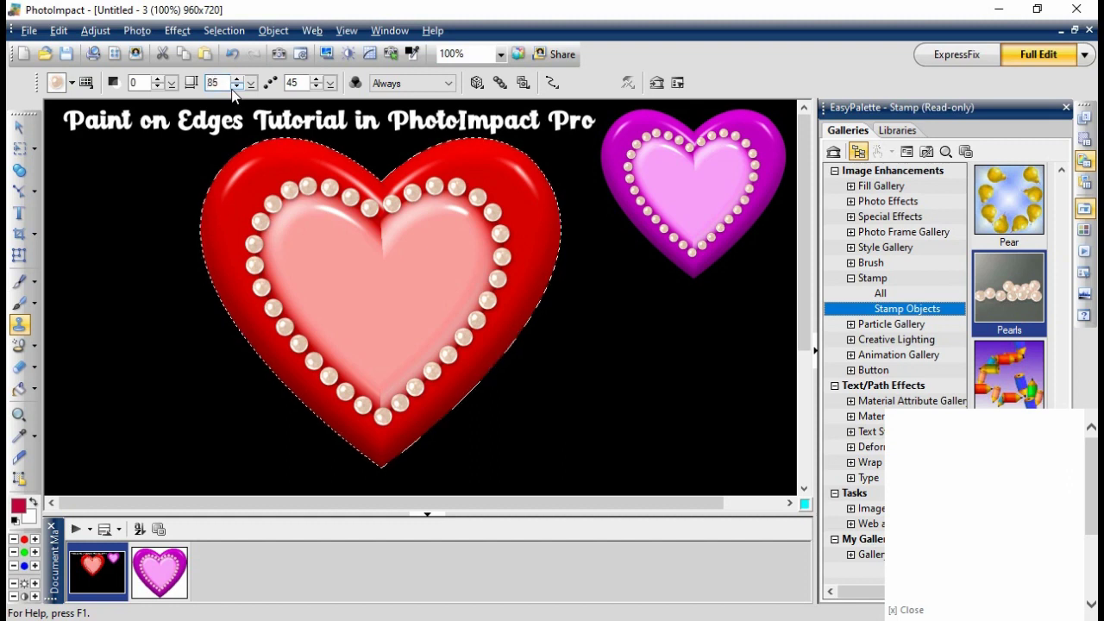
left_click(235, 87)
left_click(234, 88)
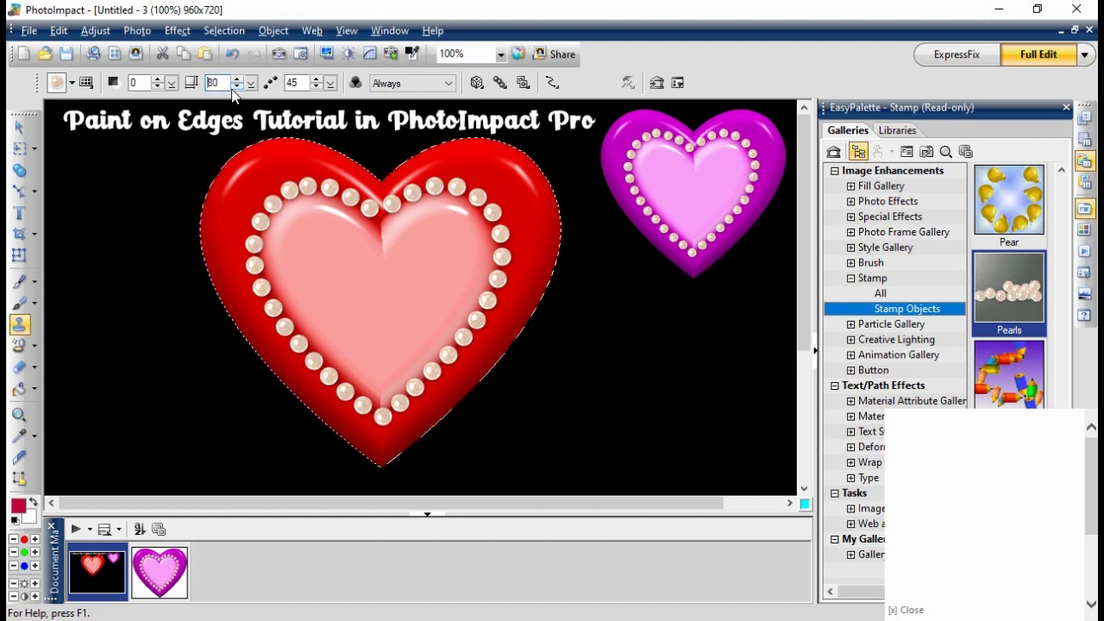
left_click(329, 83)
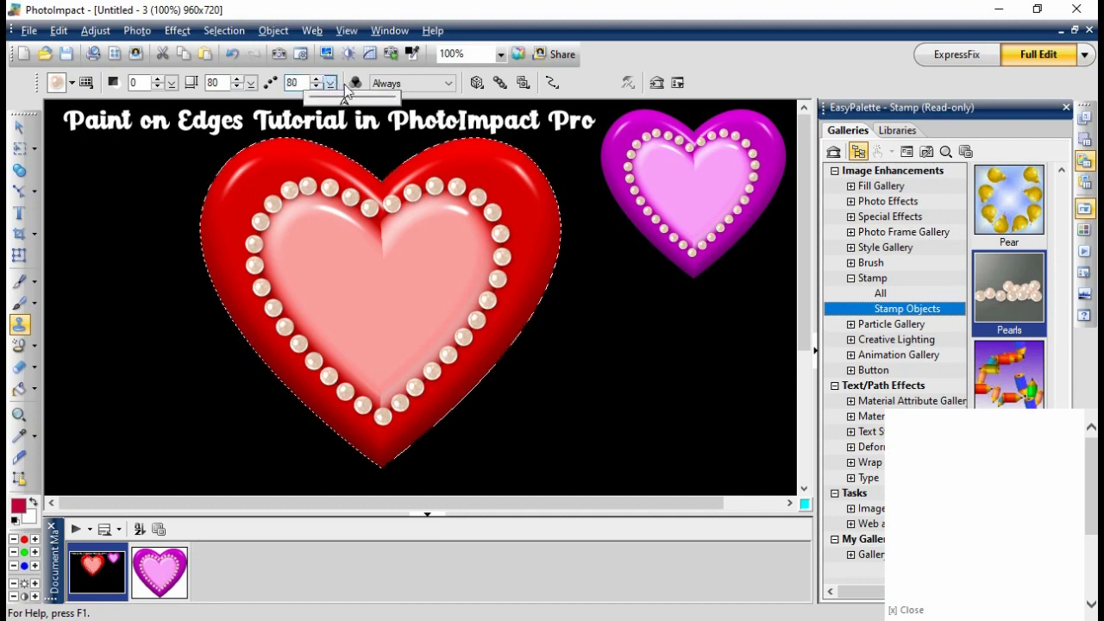
left_click(345, 90)
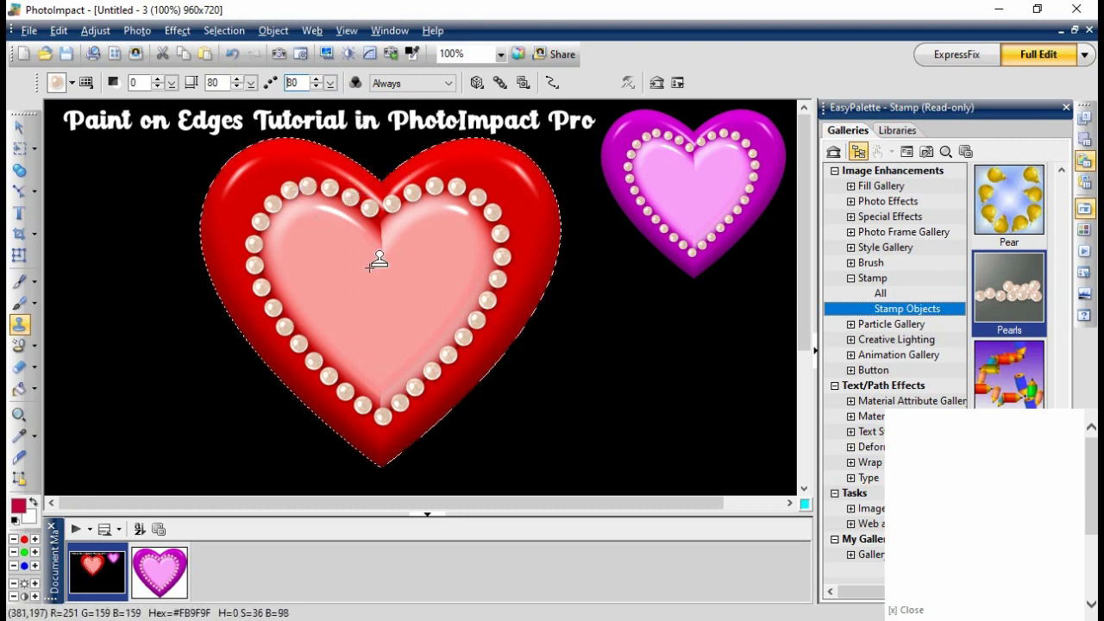
Apply Paint on Edges to outline the outer red heart with pearls
left_click(179, 30)
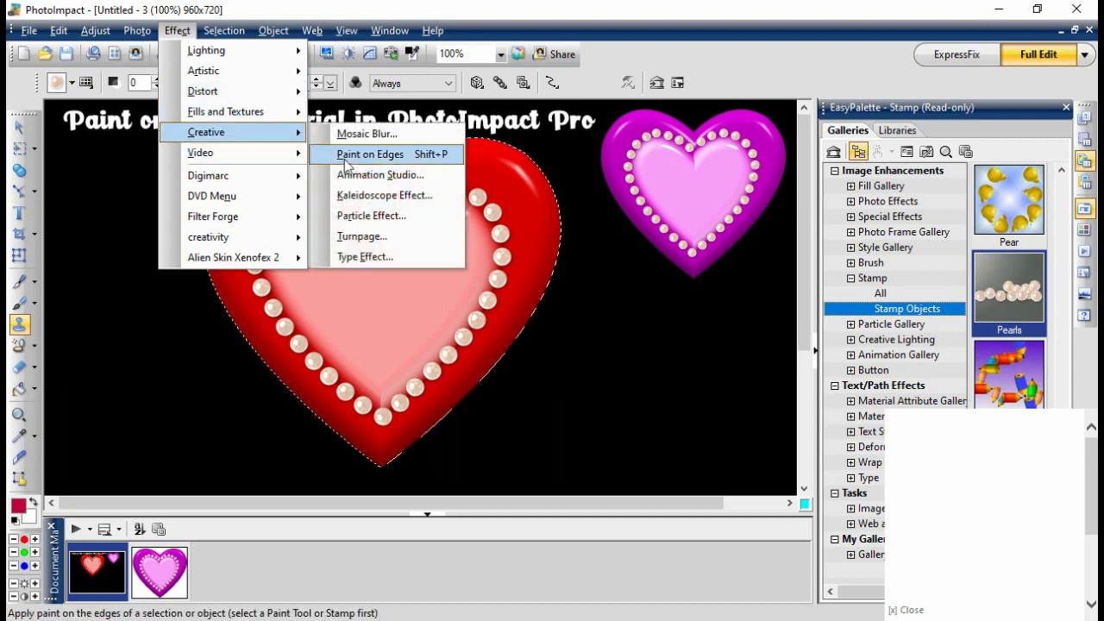
left_click(349, 155)
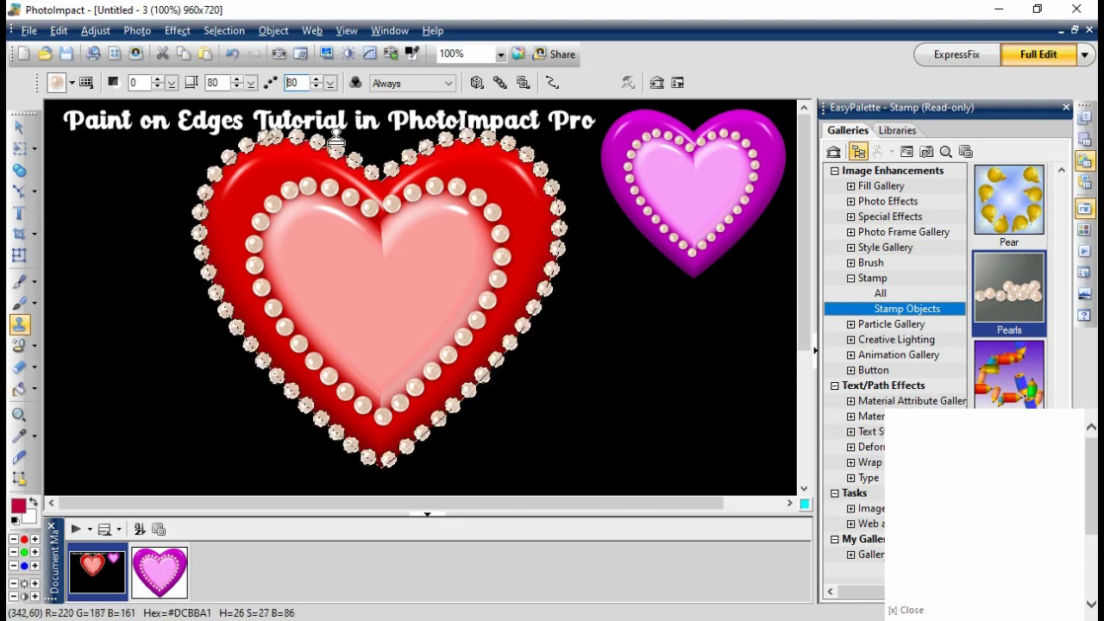
left_click(19, 126)
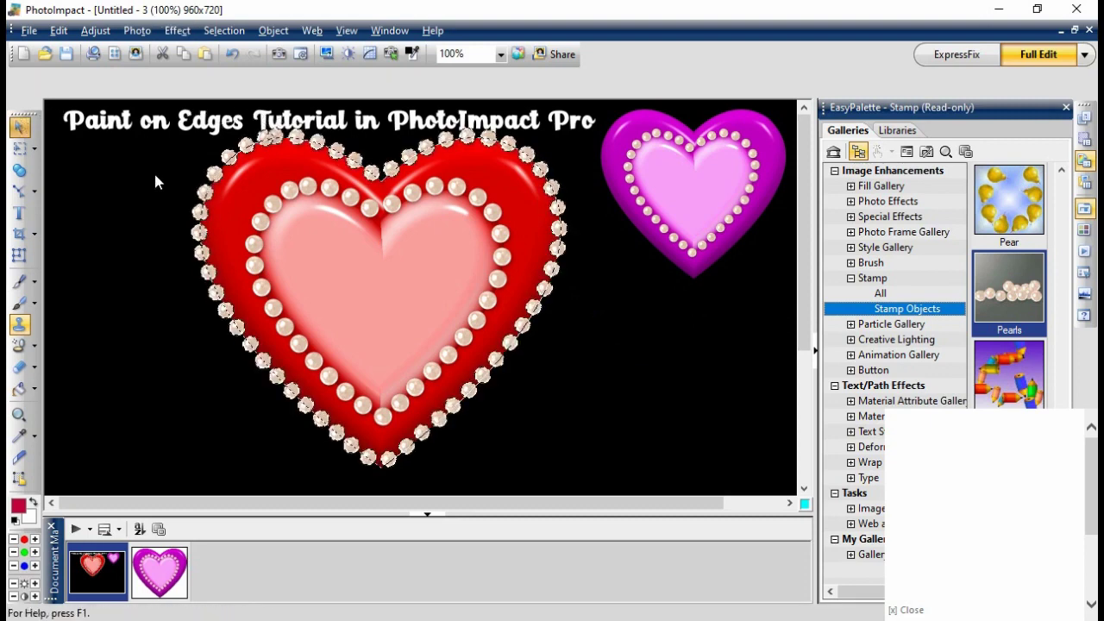
Shift the overlapping pearls on the outer heart's upper-left curve slightly apart to even out the row, then deselect them
left_click(263, 134)
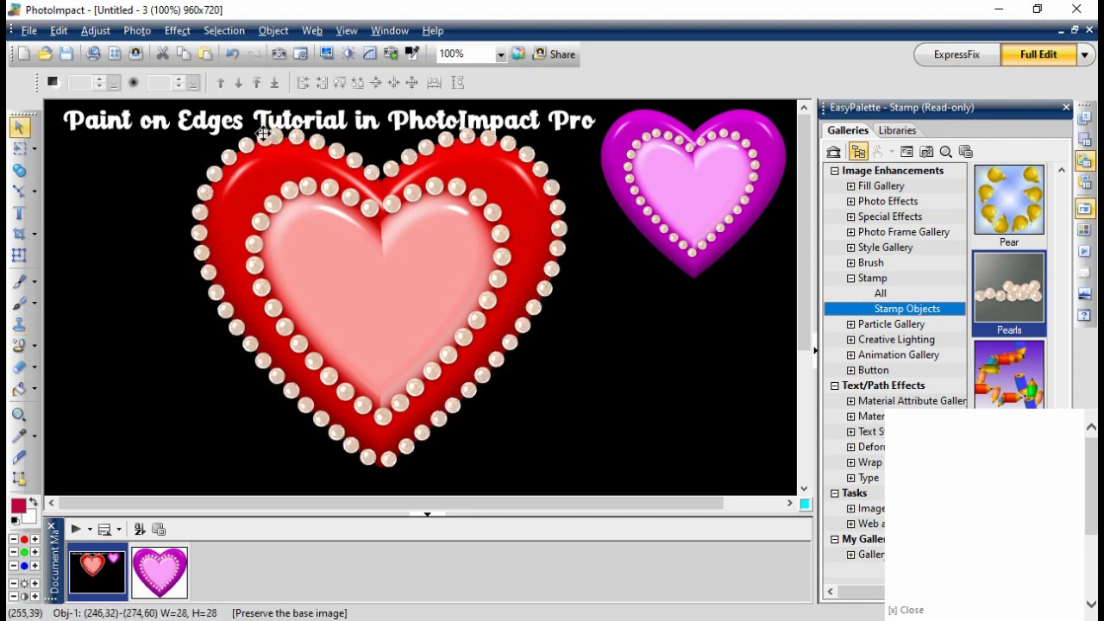
left_click_drag(260, 136, 254, 136)
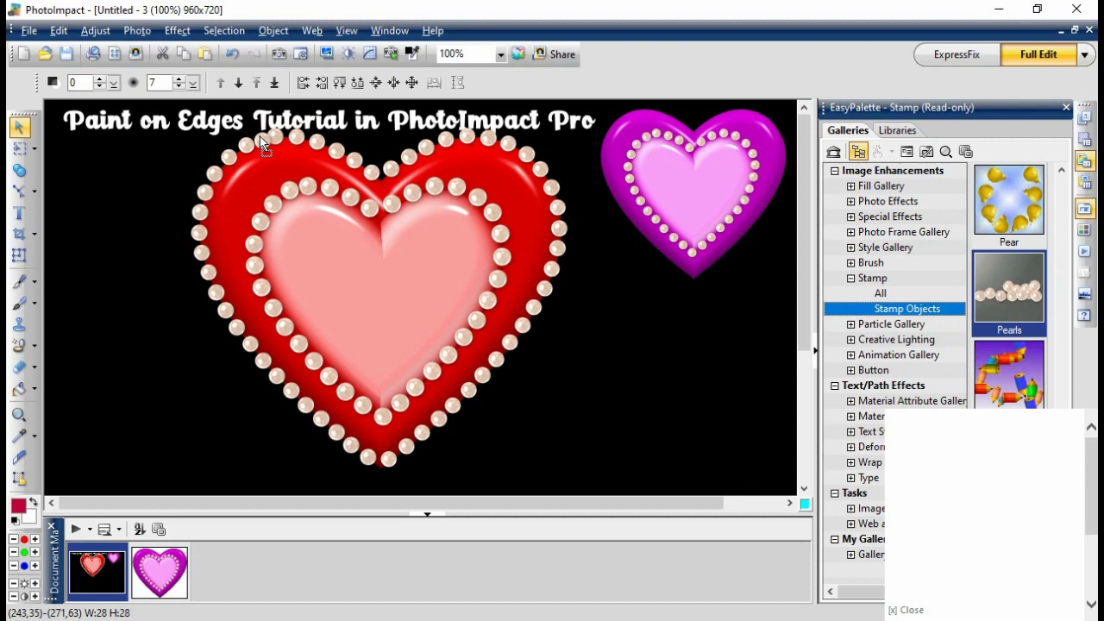
left_click_drag(155, 148, 251, 141)
left_click_drag(254, 131, 254, 131)
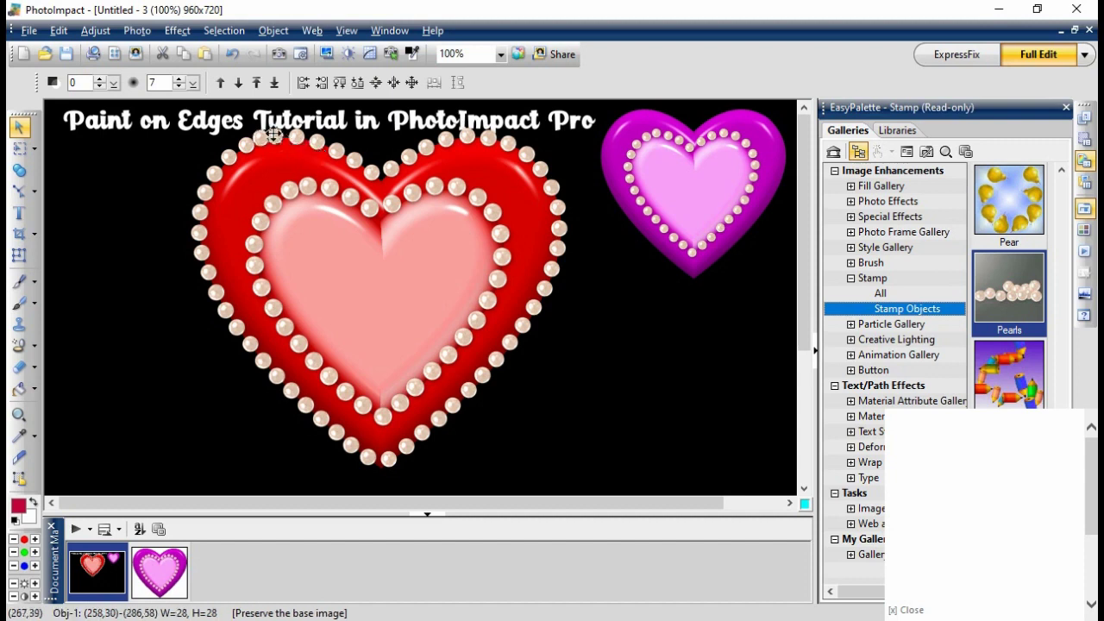
left_click_drag(272, 134, 274, 135)
left_click(599, 360)
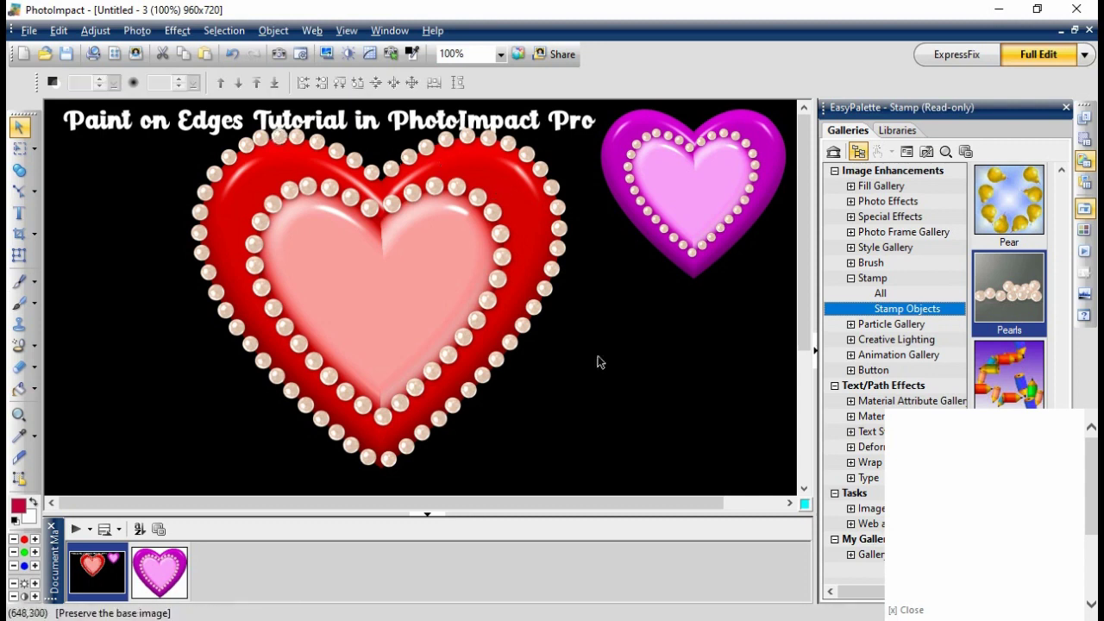